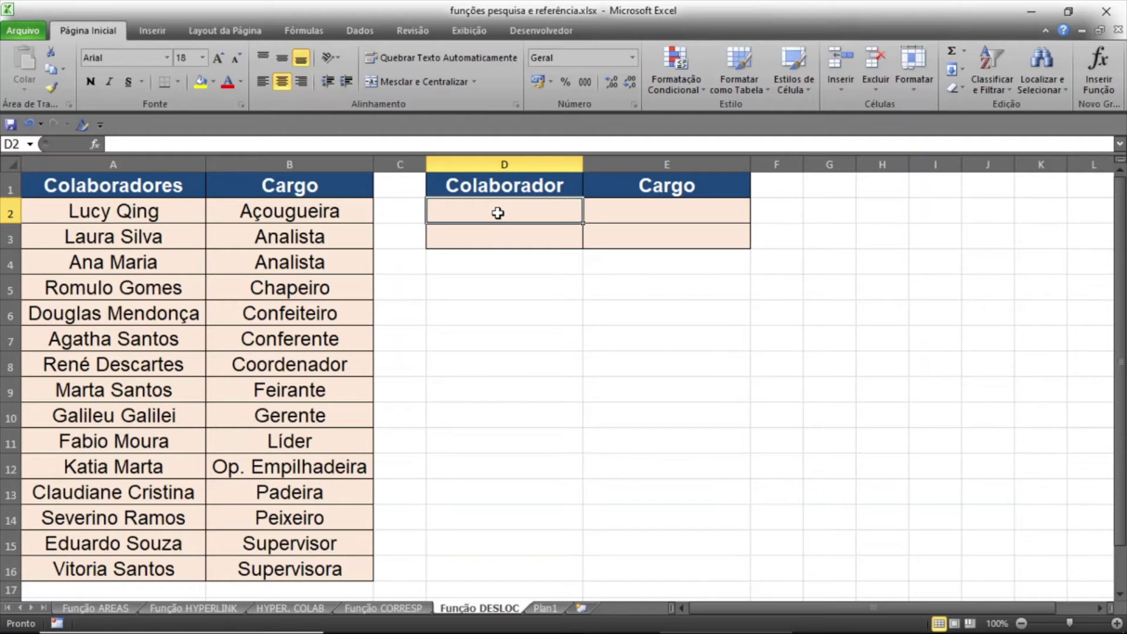
- Look through the sheet's display options, then return to the everyday formatting options
{"action": "left_click", "coordinate": [464, 31]}
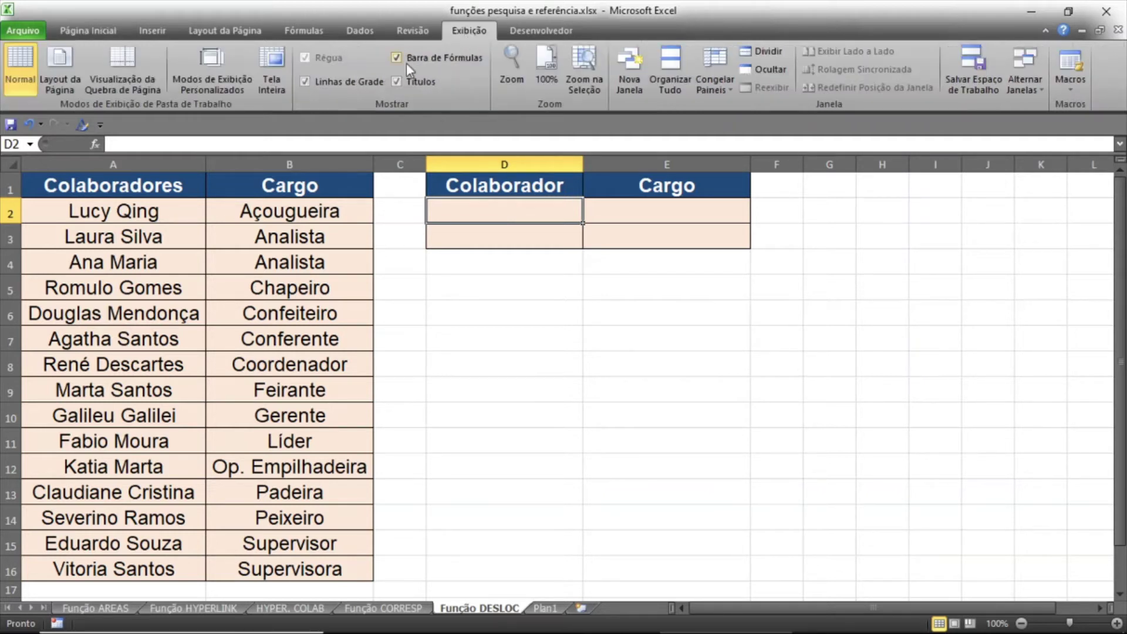
{"action": "left_click", "coordinate": [306, 82]}
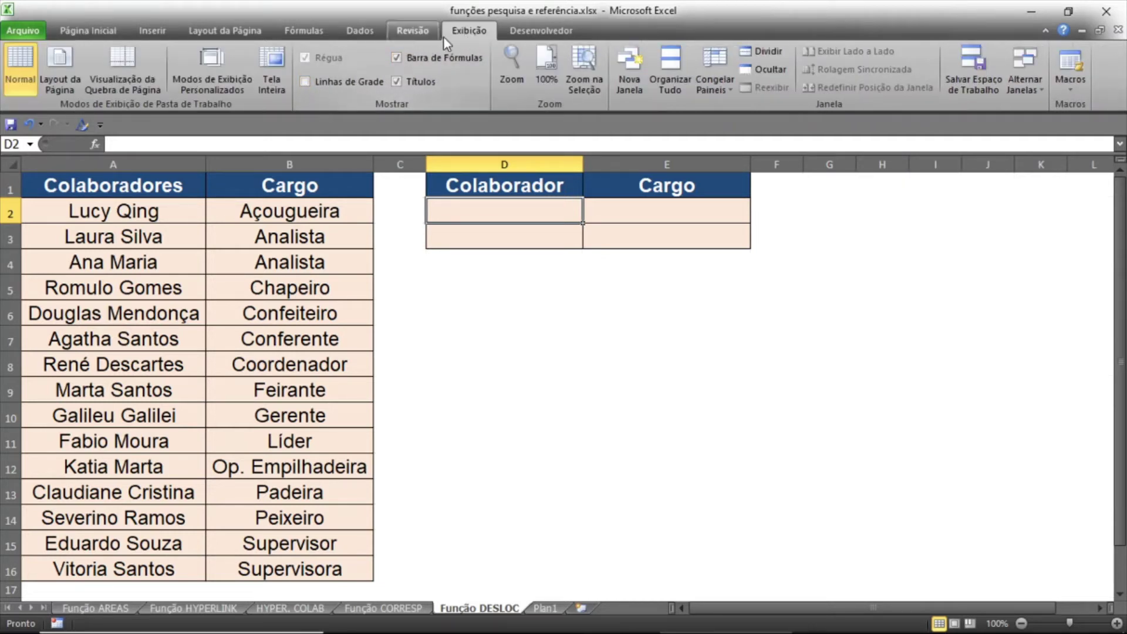
{"action": "left_click", "coordinate": [105, 35]}
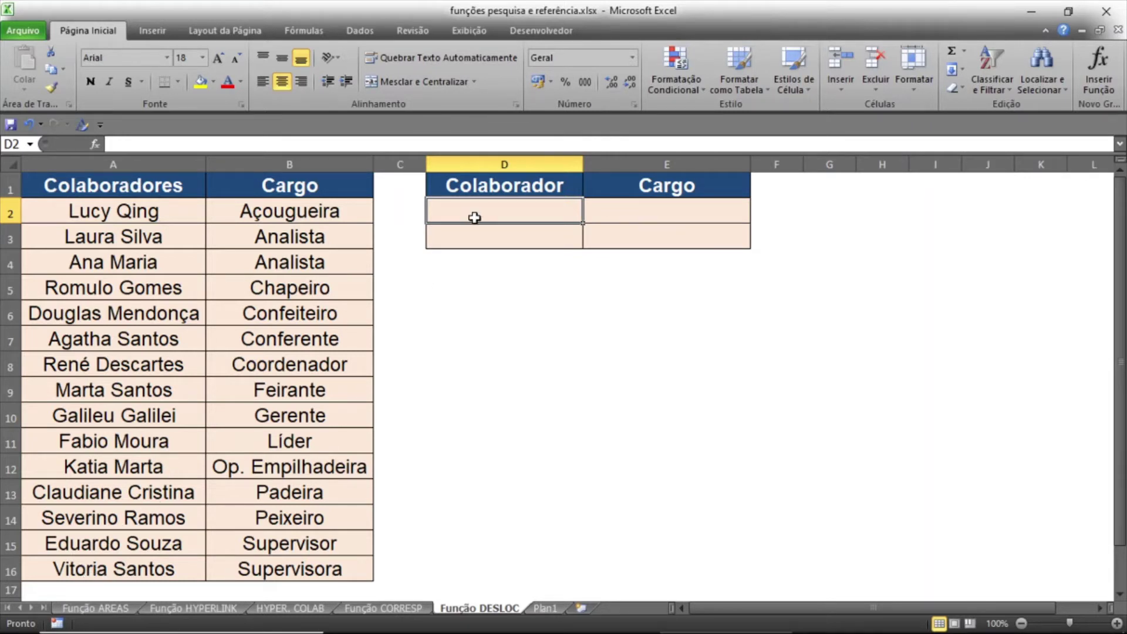
- Copy the employee name from A16 into D2 under Colaborador
{"action": "left_click", "coordinate": [132, 573]}
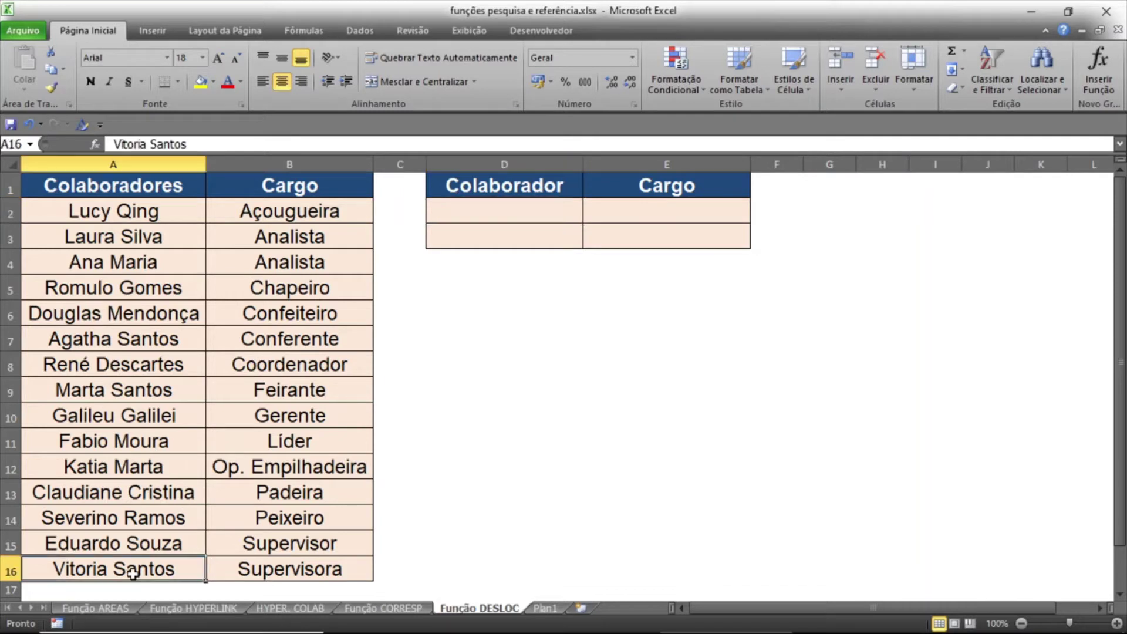
{"action": "key", "text": "ctrl+c"}
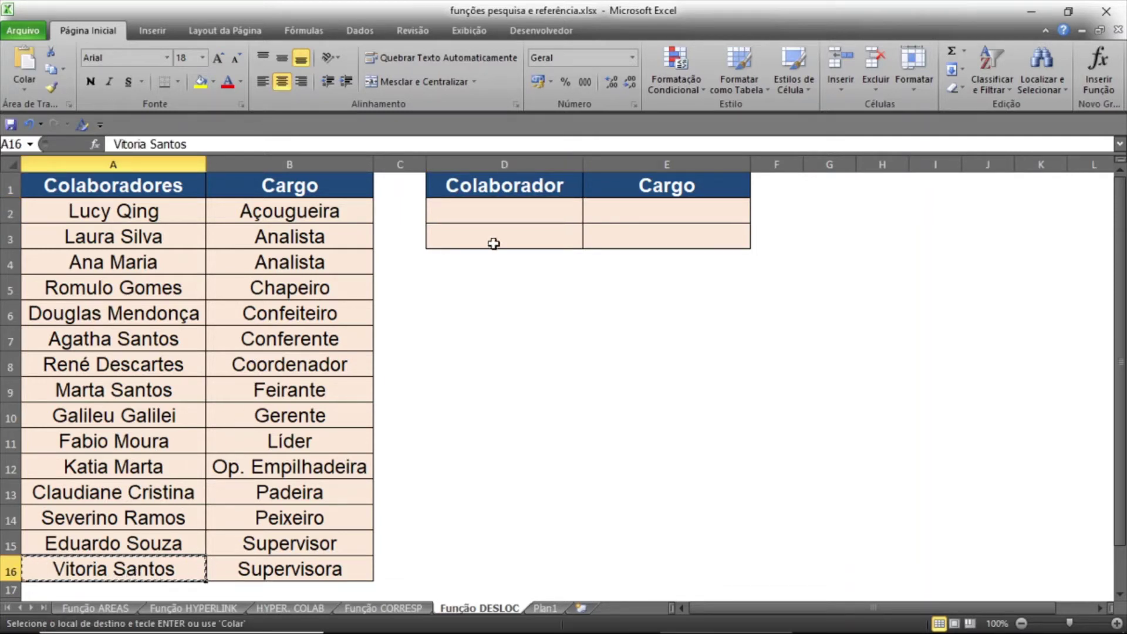
{"action": "left_click", "coordinate": [507, 203]}
{"action": "key", "text": "ctrl+v"}
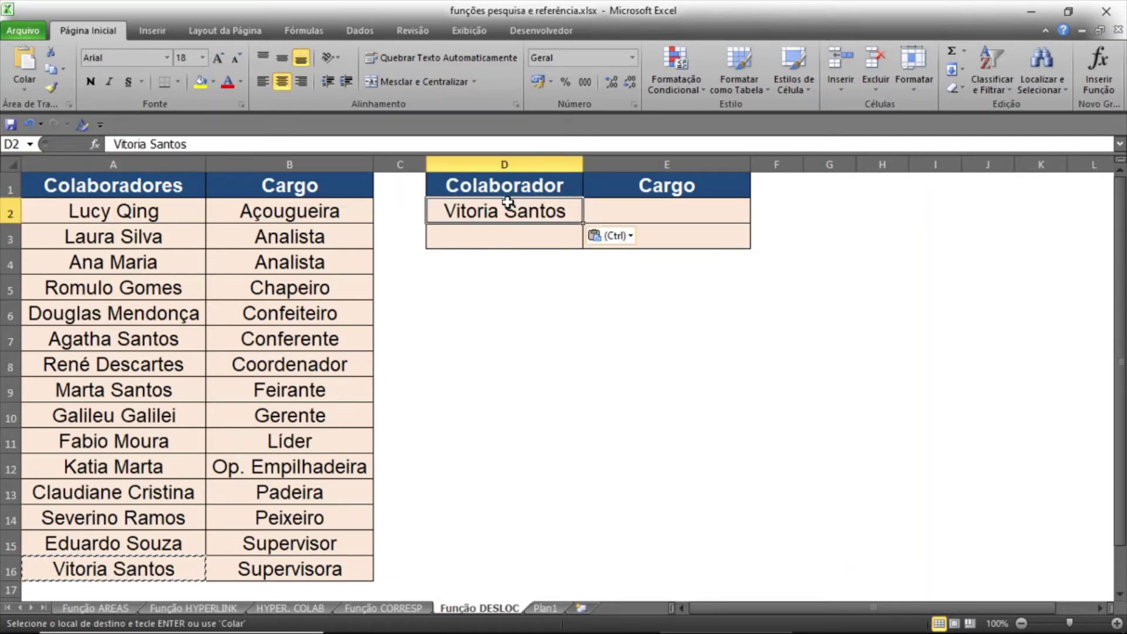
- Type the formula =DESLOC(A1;15;1) into E2 under Cargo
{"action": "left_click", "coordinate": [663, 216]}
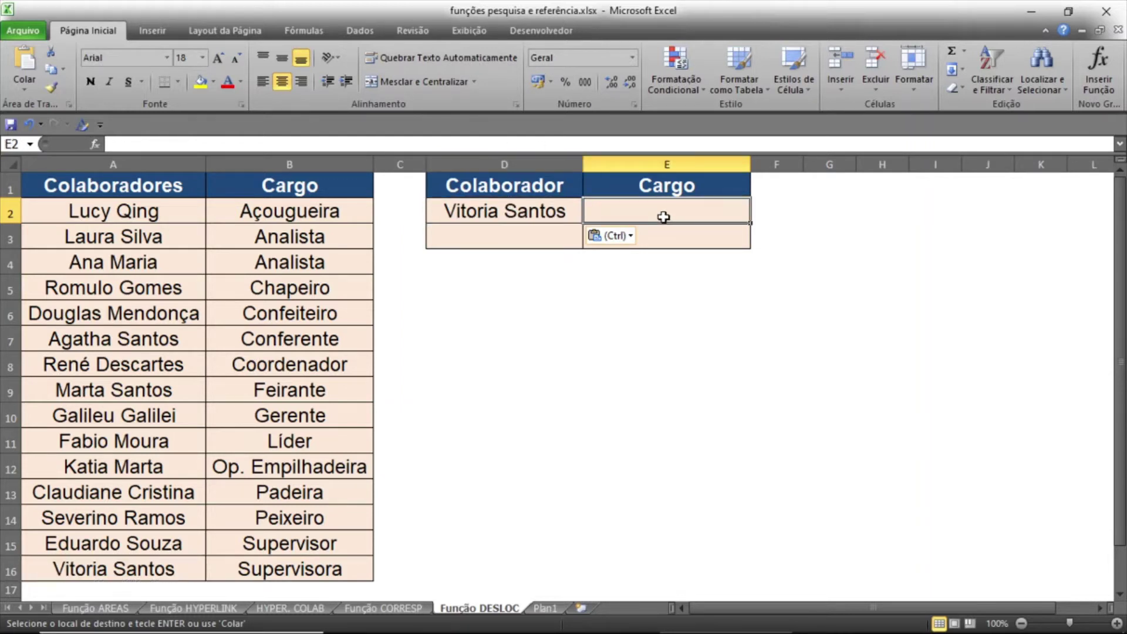
{"action": "type", "text": "=deslo"}
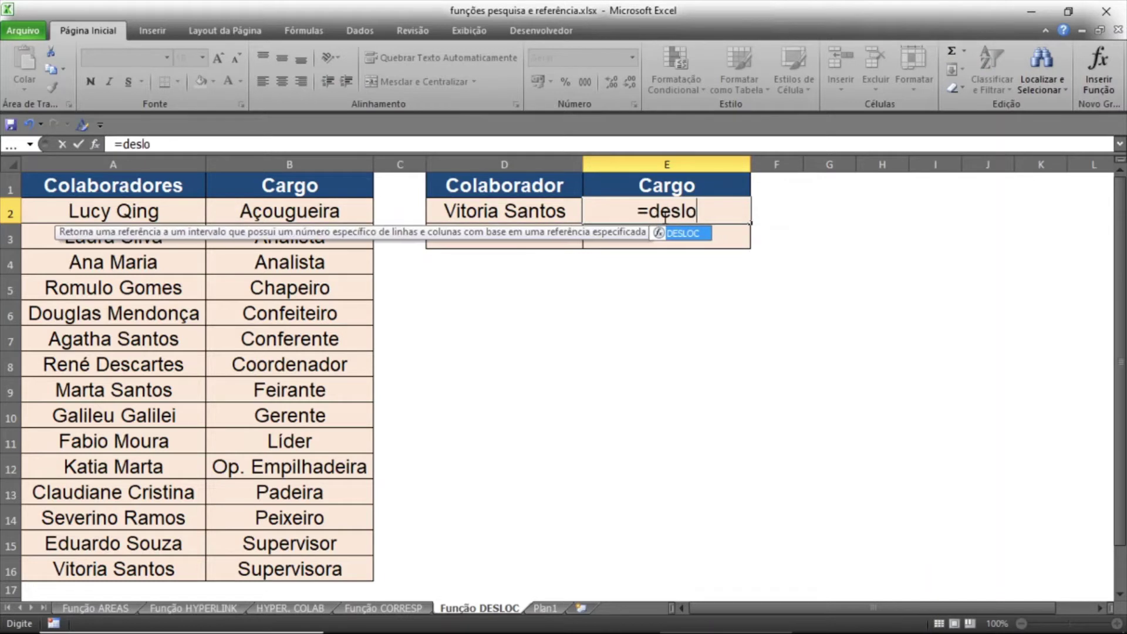
{"action": "type", "text": "c"}
{"action": "key", "text": "Tab"}
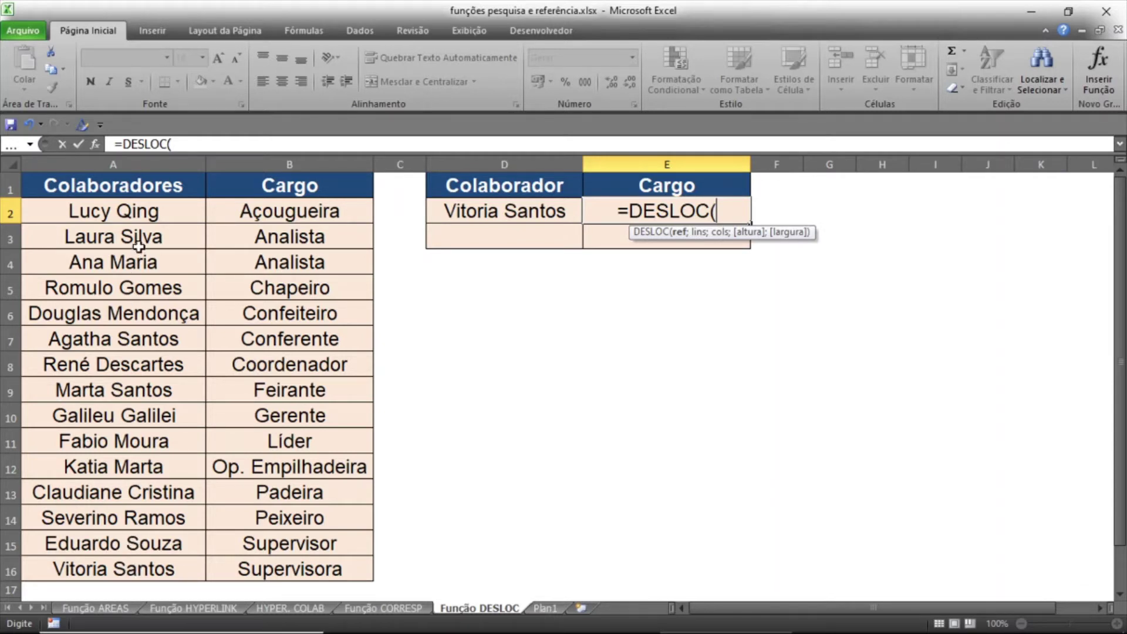
{"action": "left_click", "coordinate": [139, 185]}
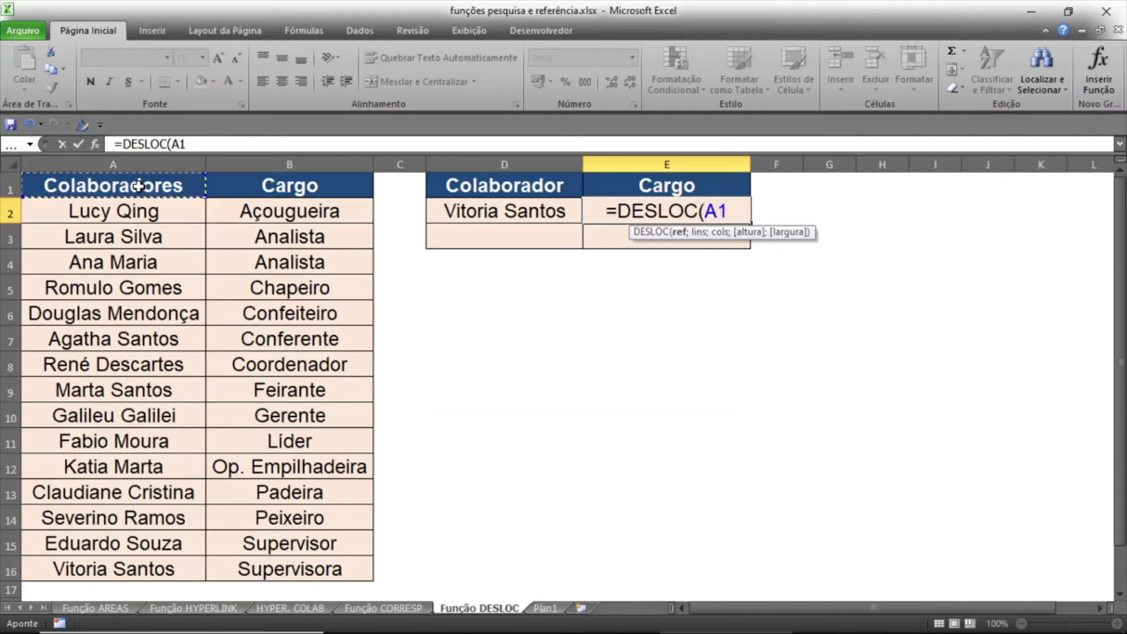
{"action": "type", "text": ";"}
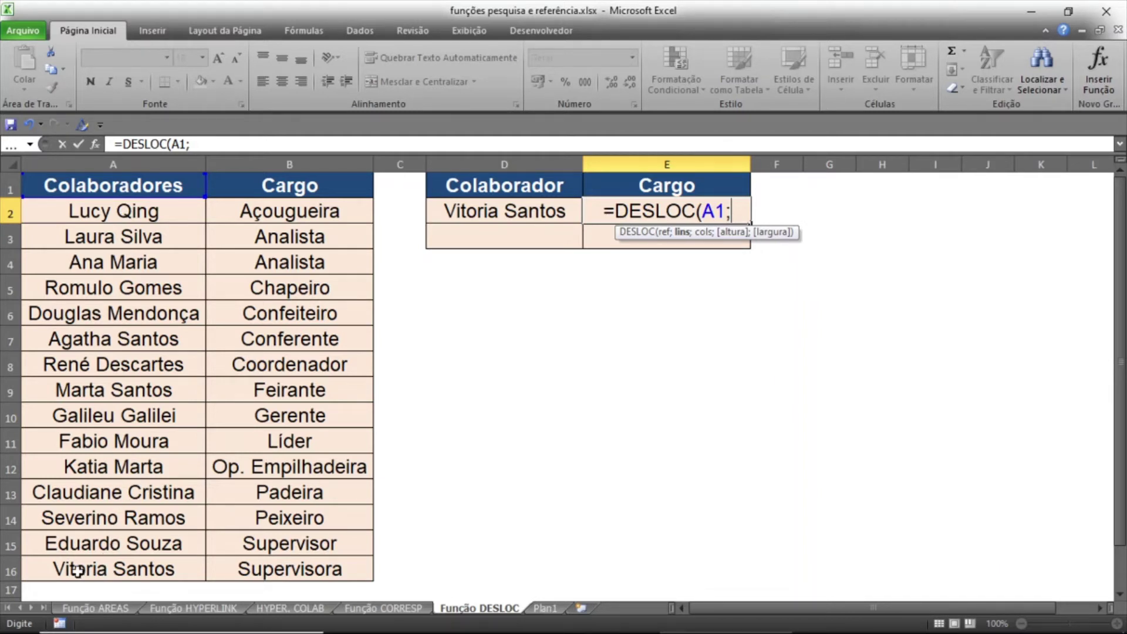
{"action": "type", "text": "1"}
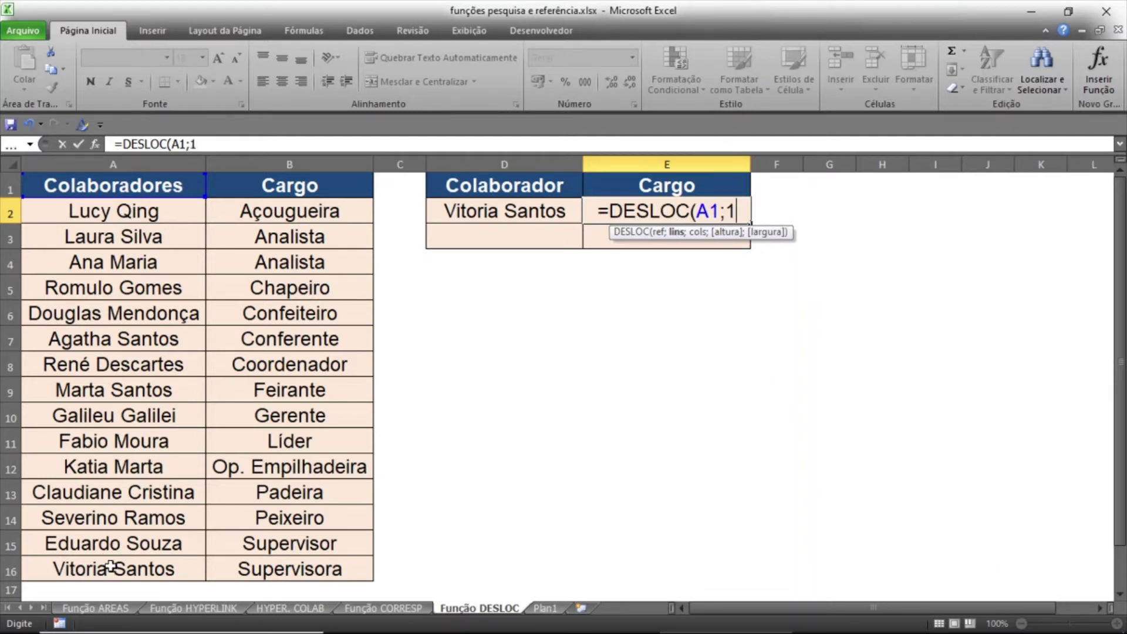
{"action": "type", "text": "5"}
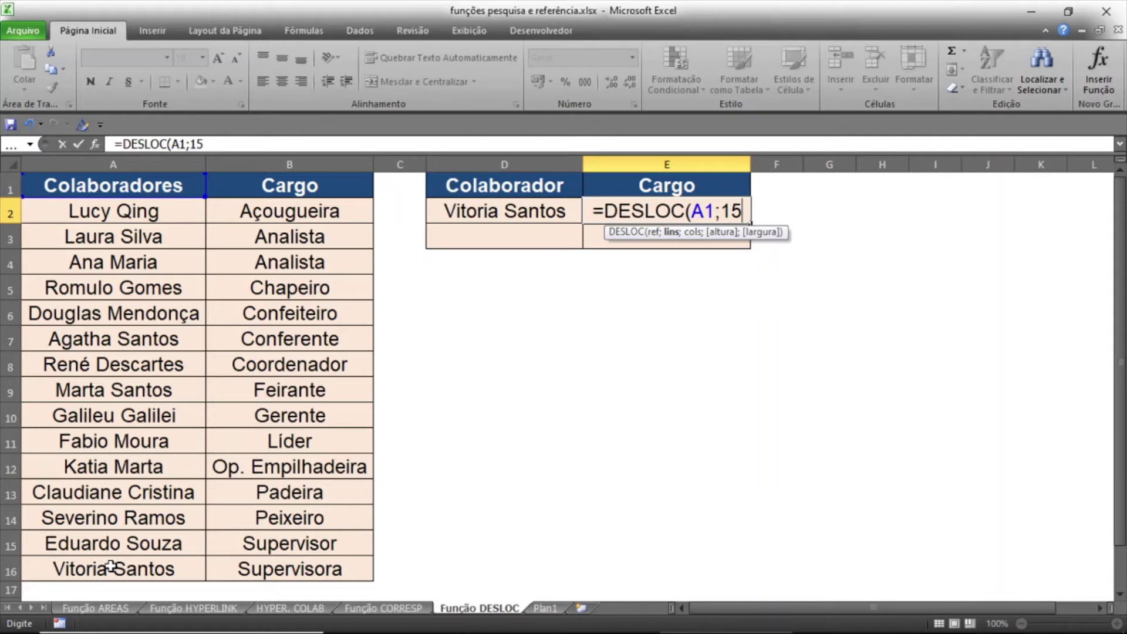
{"action": "type", "text": ";"}
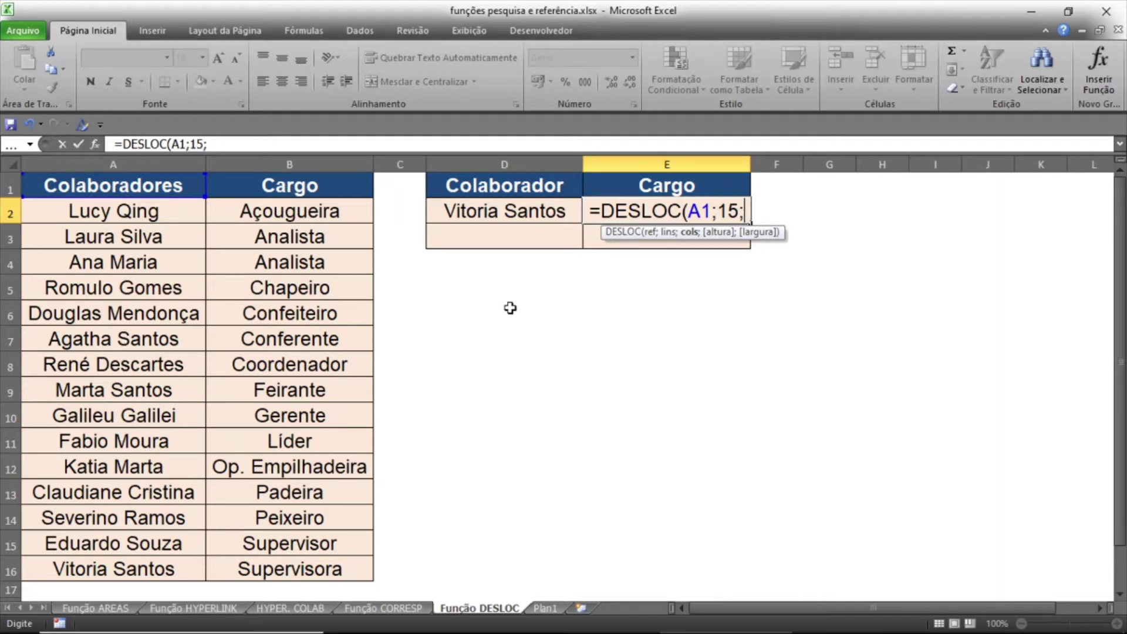
{"action": "type", "text": "1)"}
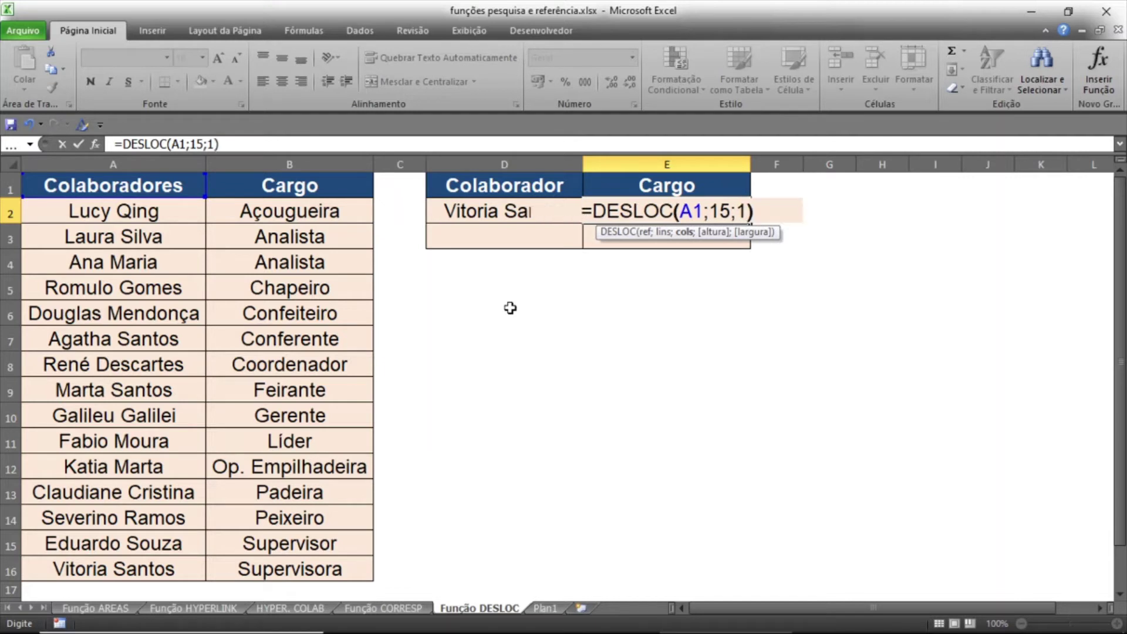
- Commit the E2 formula so it shows Supervisora, then copy Coordenador from B8 into E3
{"action": "key", "text": "Return"}
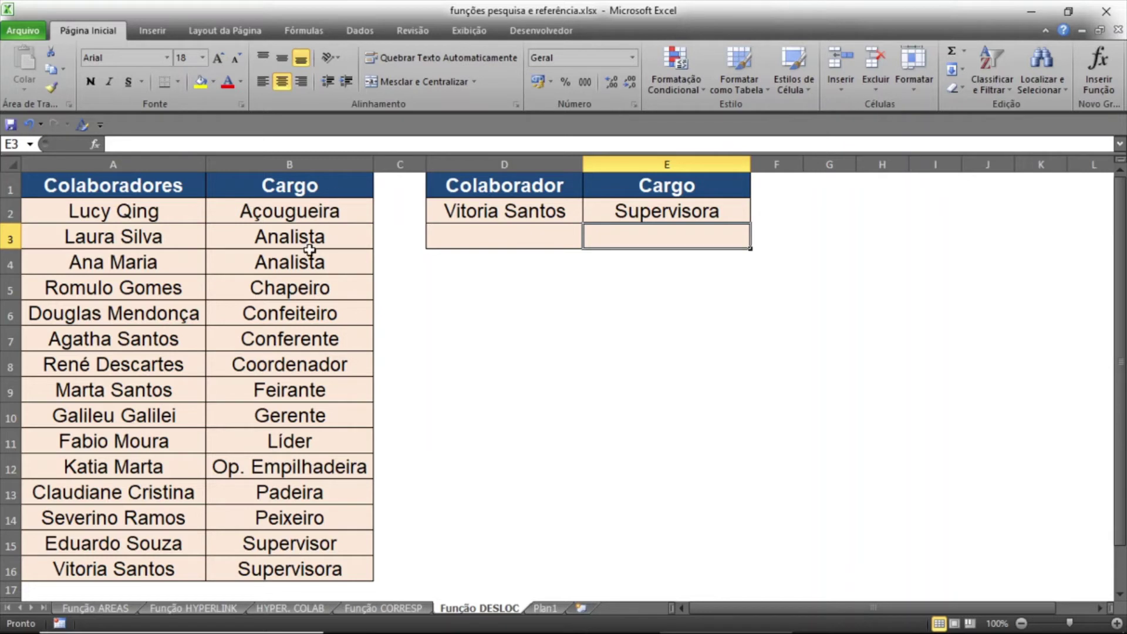
{"action": "left_click", "coordinate": [465, 236]}
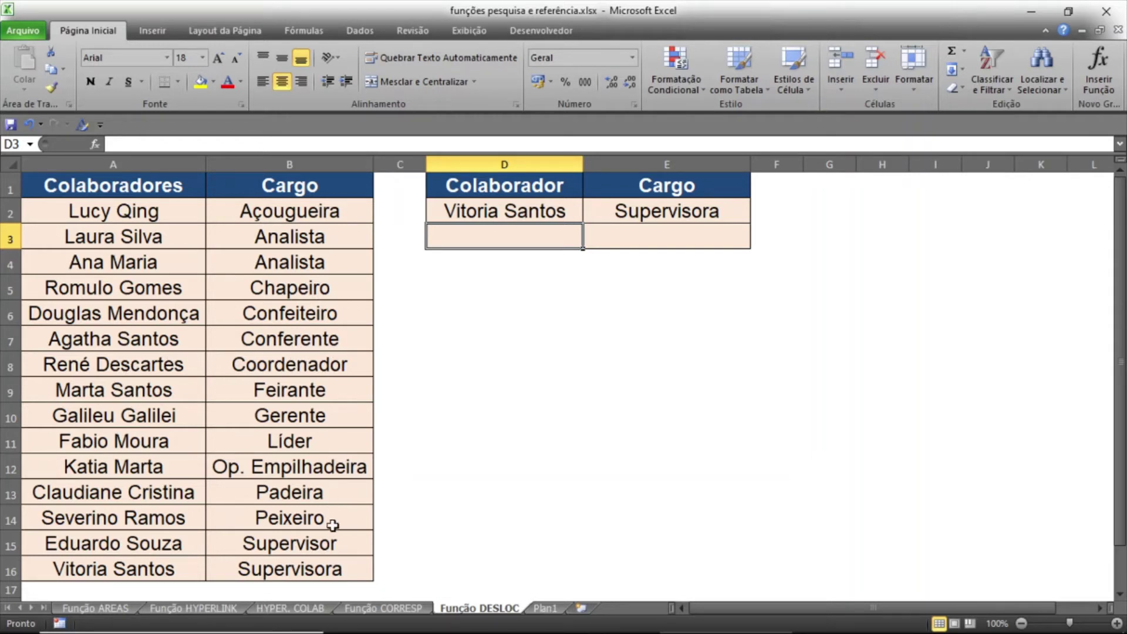
{"action": "left_click", "coordinate": [324, 364]}
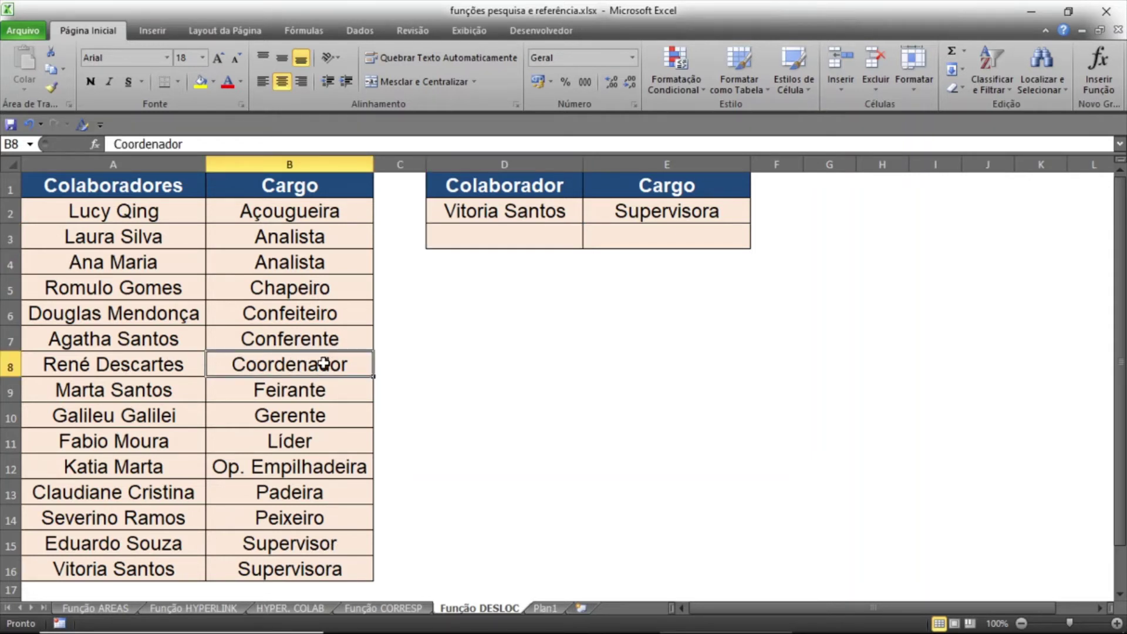
{"action": "key", "text": "ctrl+c"}
{"action": "key", "text": "Up"}
{"action": "key", "text": "Up"}
{"action": "key", "text": "Up"}
{"action": "key", "text": "Up"}
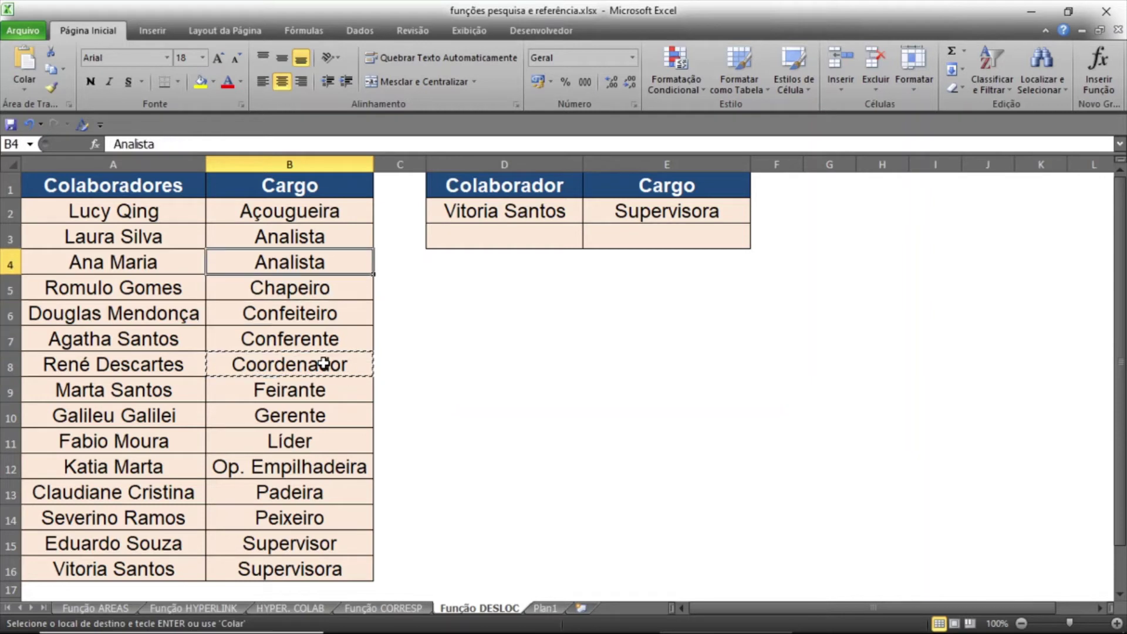
{"action": "key", "text": "Up"}
{"action": "key", "text": "Right"}
{"action": "key", "text": "Right"}
{"action": "key", "text": "Right"}
{"action": "key", "text": "ctrl+v"}
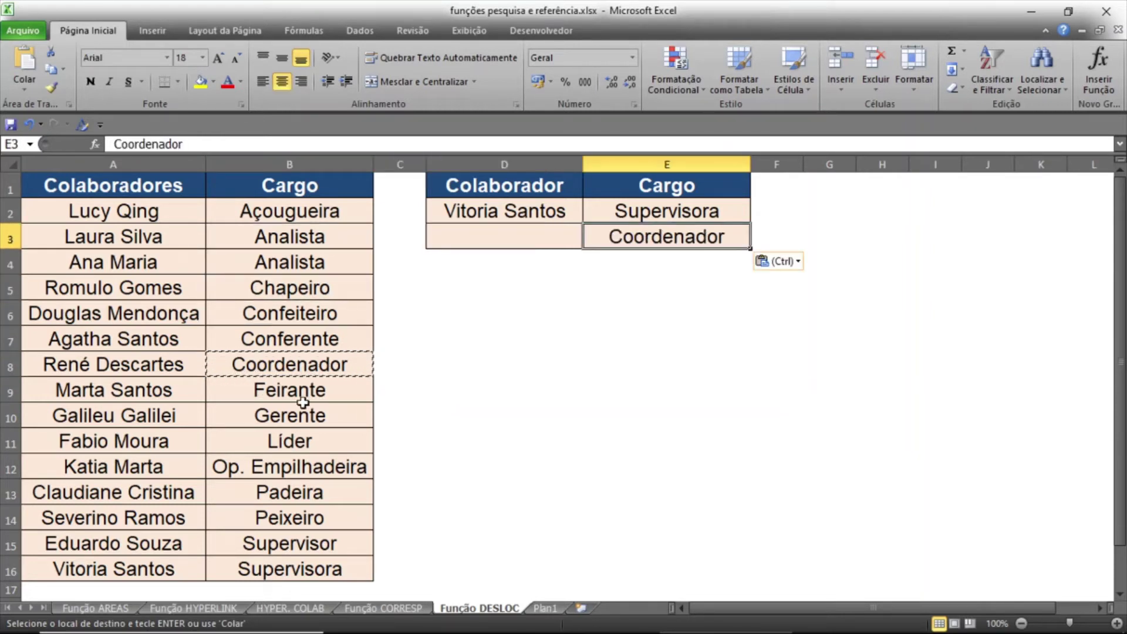
{"action": "key", "text": "Escape"}
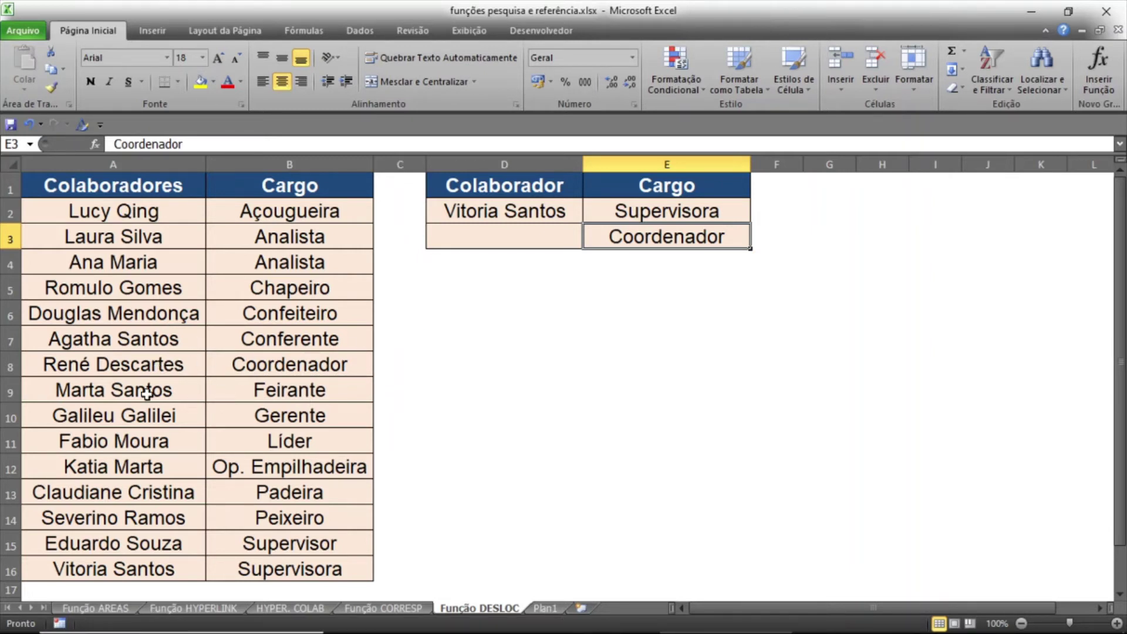
- Enter =DESLOC(B1;7;-1) in D3 so it returns the second employee's name
{"action": "left_click", "coordinate": [512, 242]}
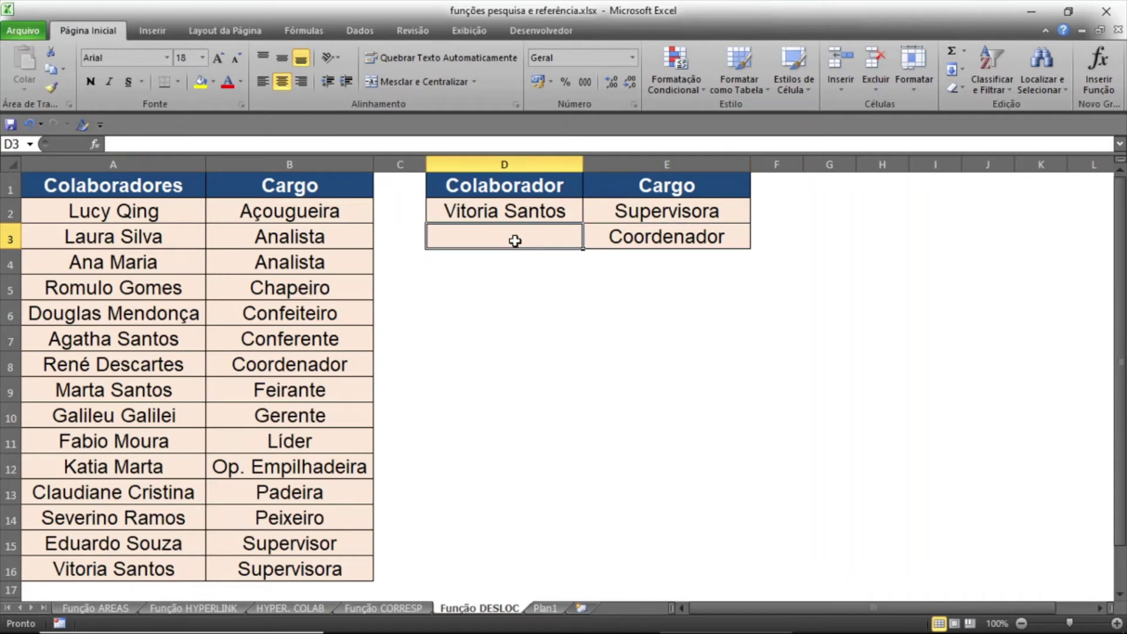
{"action": "type", "text": "=des"}
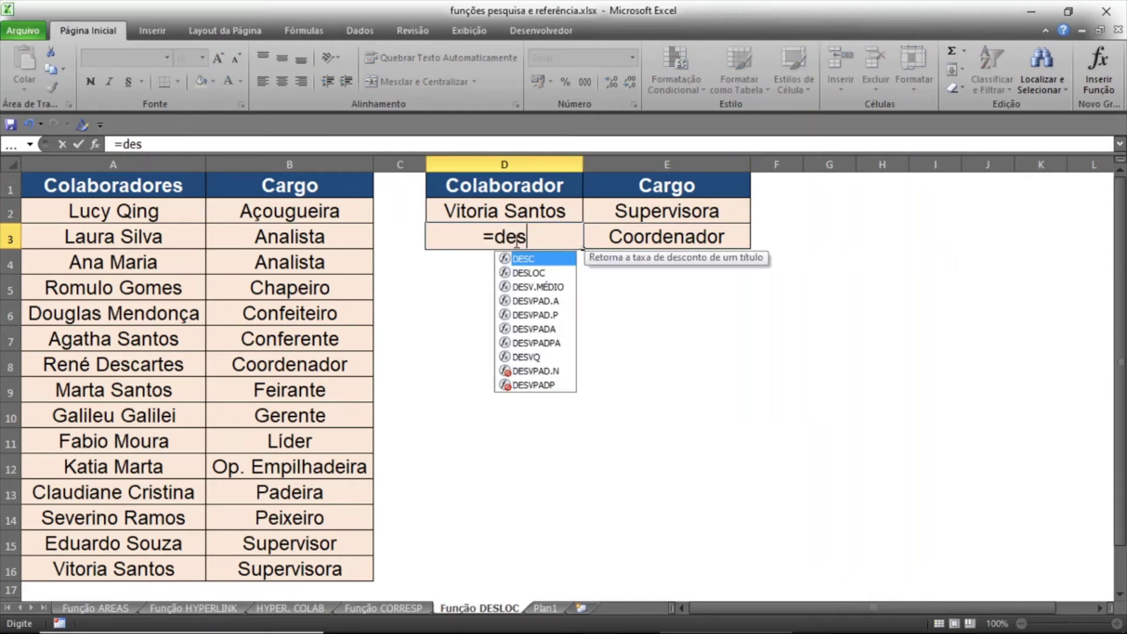
{"action": "type", "text": "loc"}
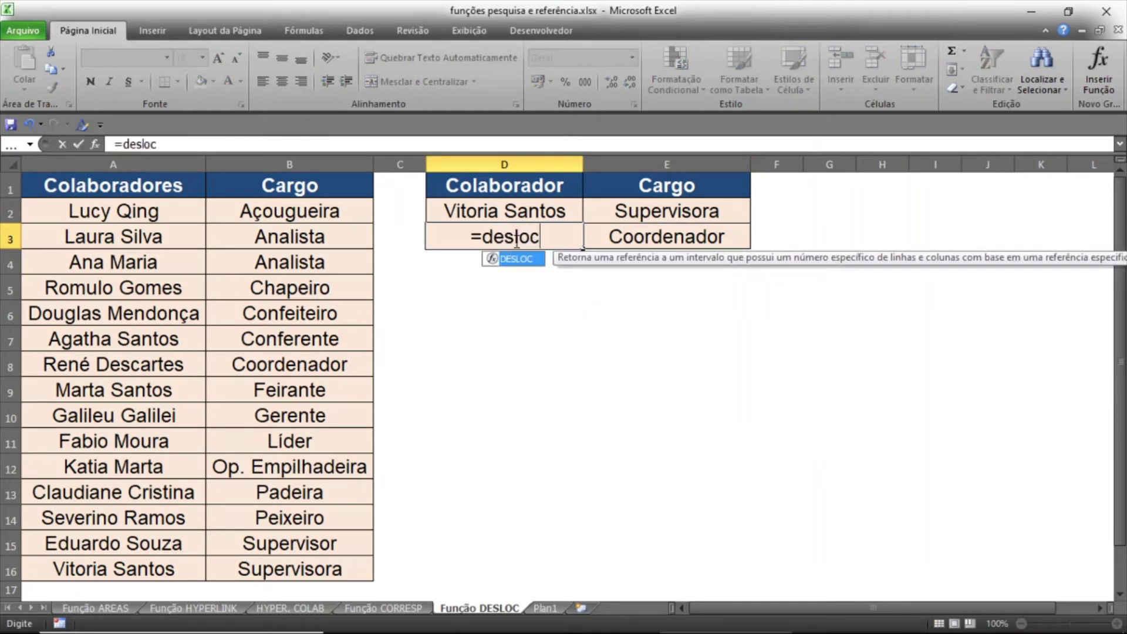
{"action": "key", "text": "Tab"}
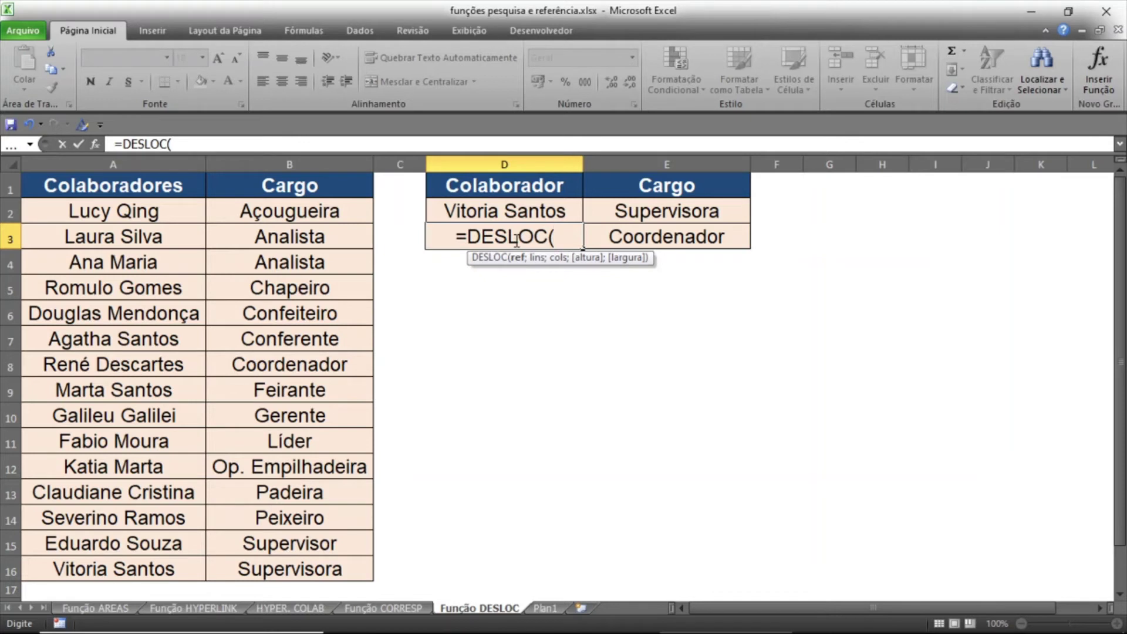
{"action": "left_click", "coordinate": [318, 186]}
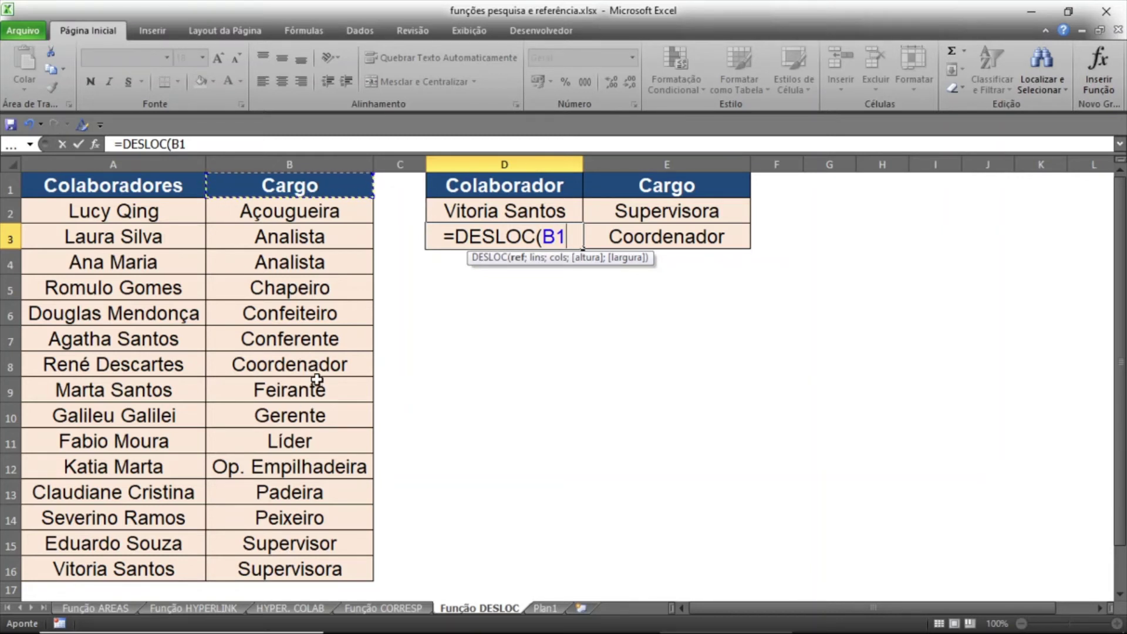
{"action": "type", "text": ";"}
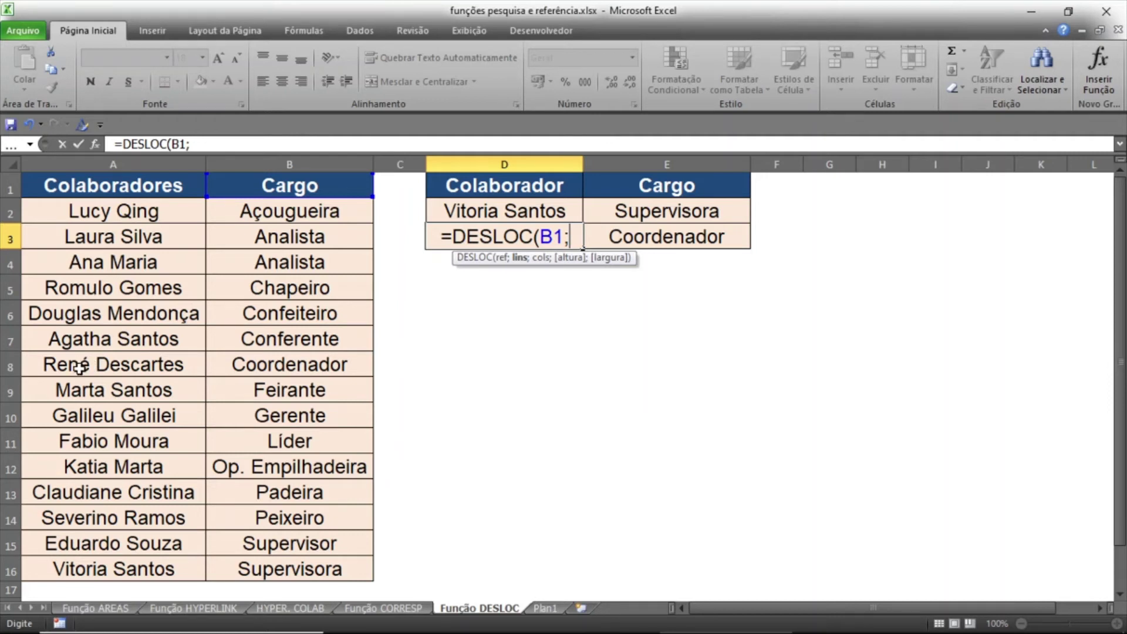
{"action": "type", "text": "7"}
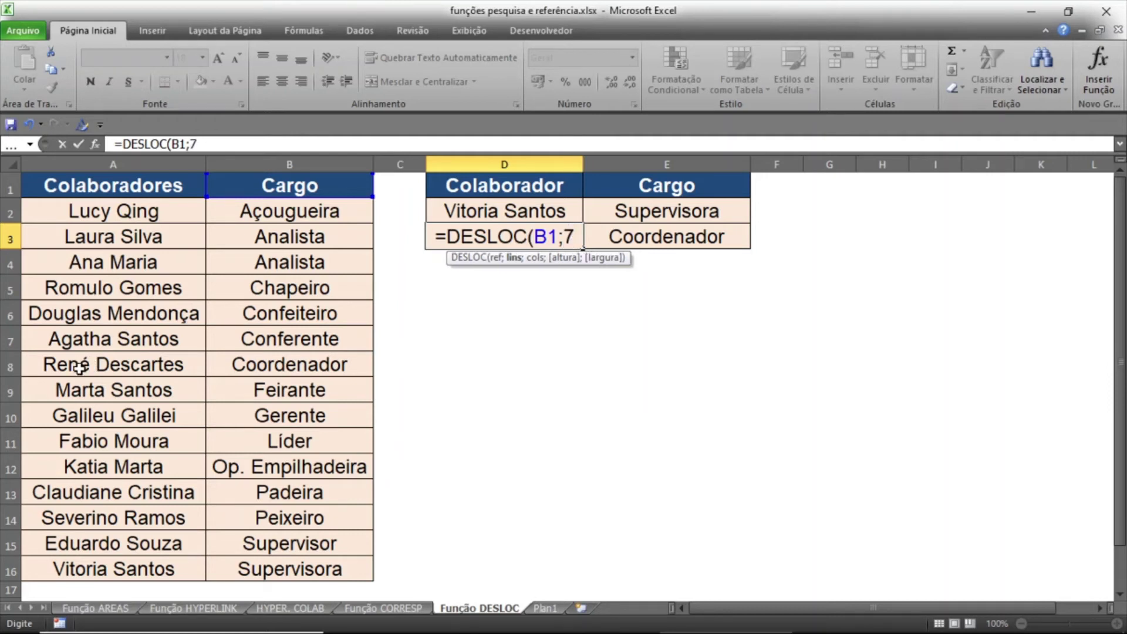
{"action": "type", "text": ";"}
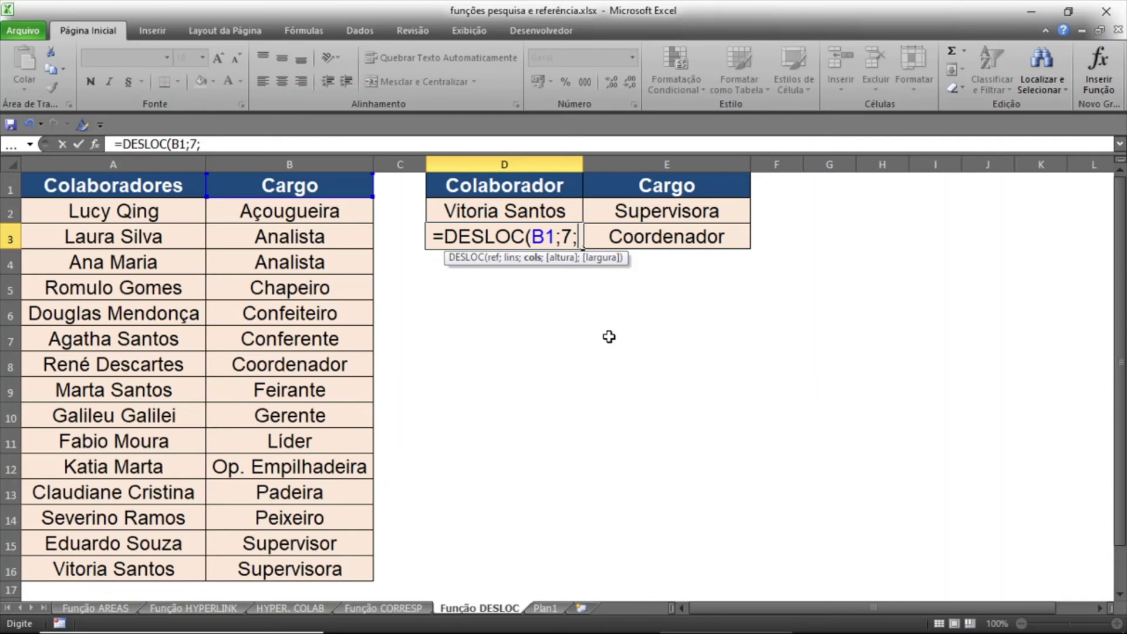
{"action": "type", "text": "-1"}
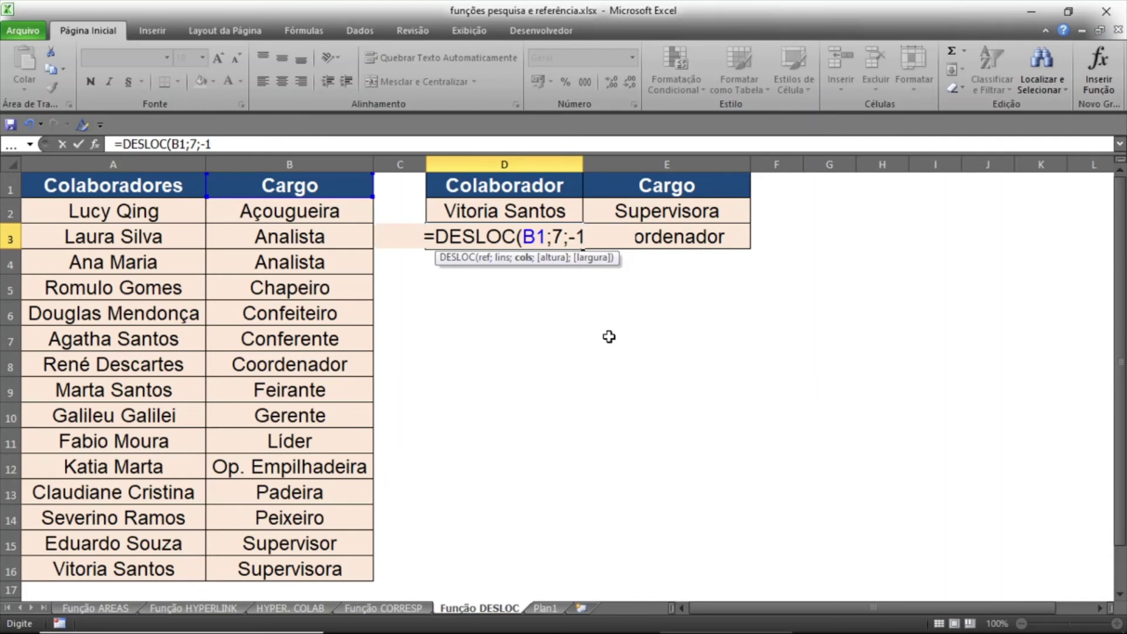
{"action": "type", "text": ")"}
{"action": "key", "text": "Return"}
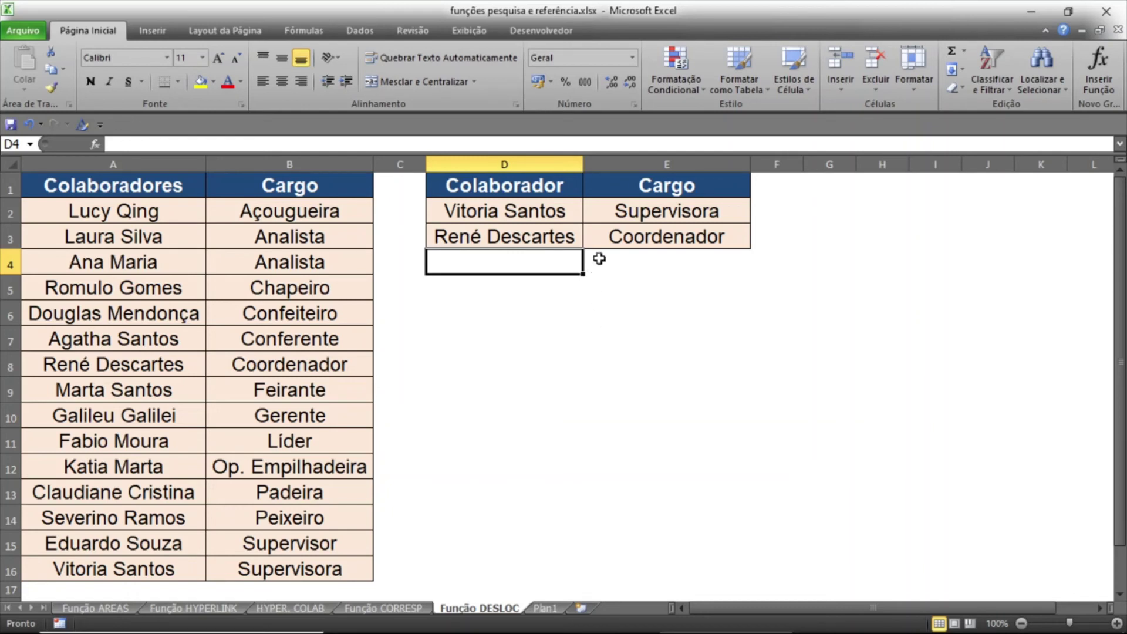
{"action": "left_click", "coordinate": [145, 191]}
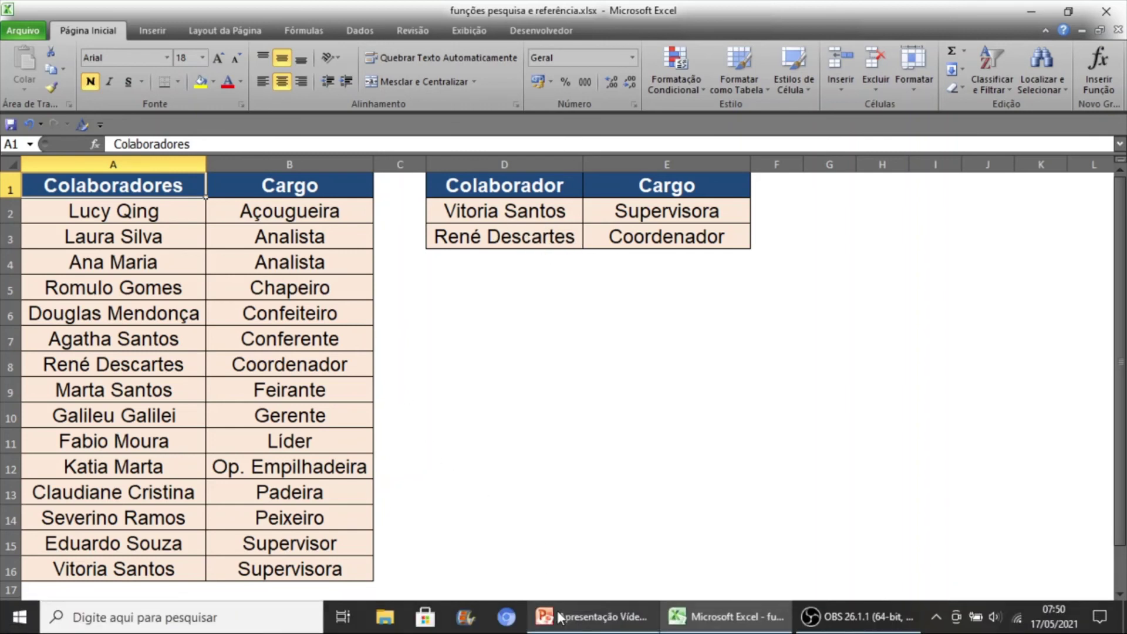
- Switch to the Plan1 sheet with the SERVIÇOS OFERECIDOS panel
{"action": "left_click", "coordinate": [548, 608]}
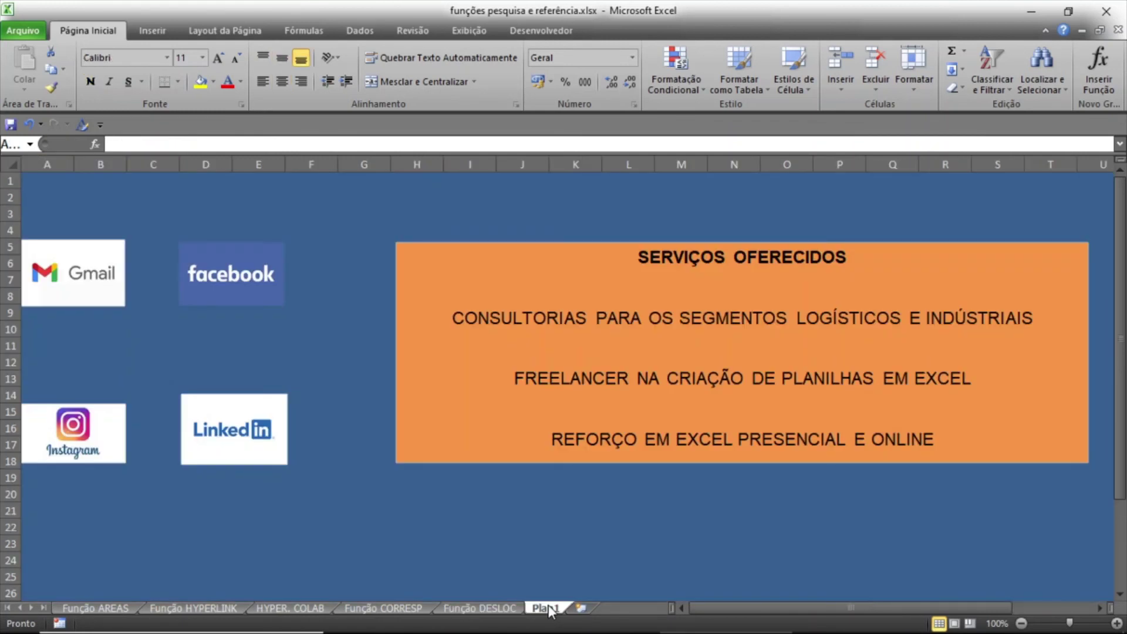